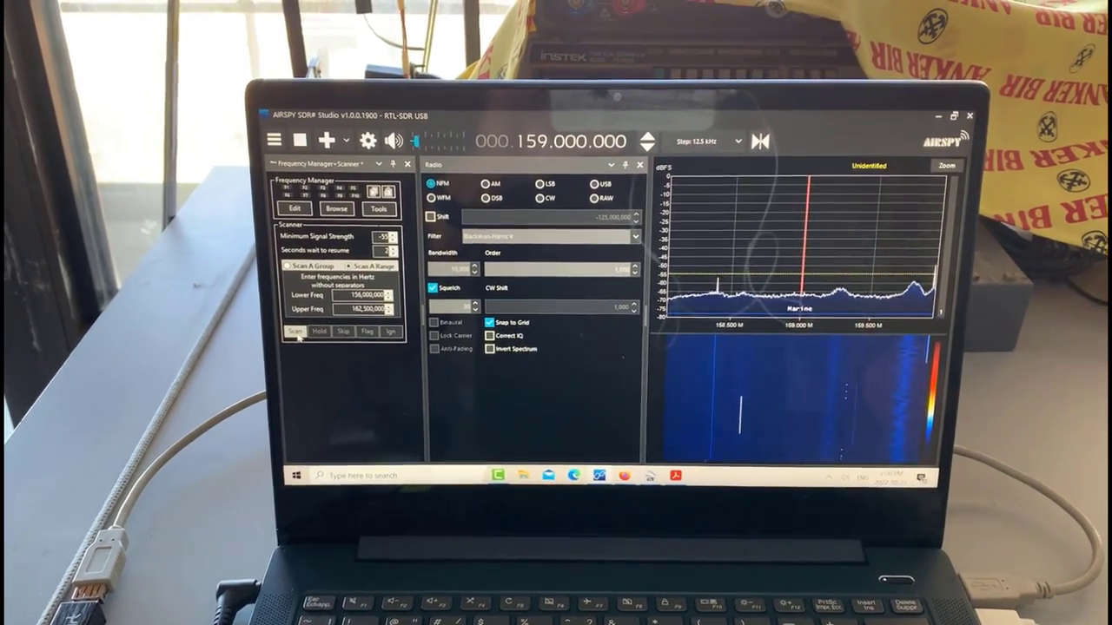
Step: Start the Frequency Manager+Scanner sweep of the 156–162.5 MHz marine band
click(296, 333)
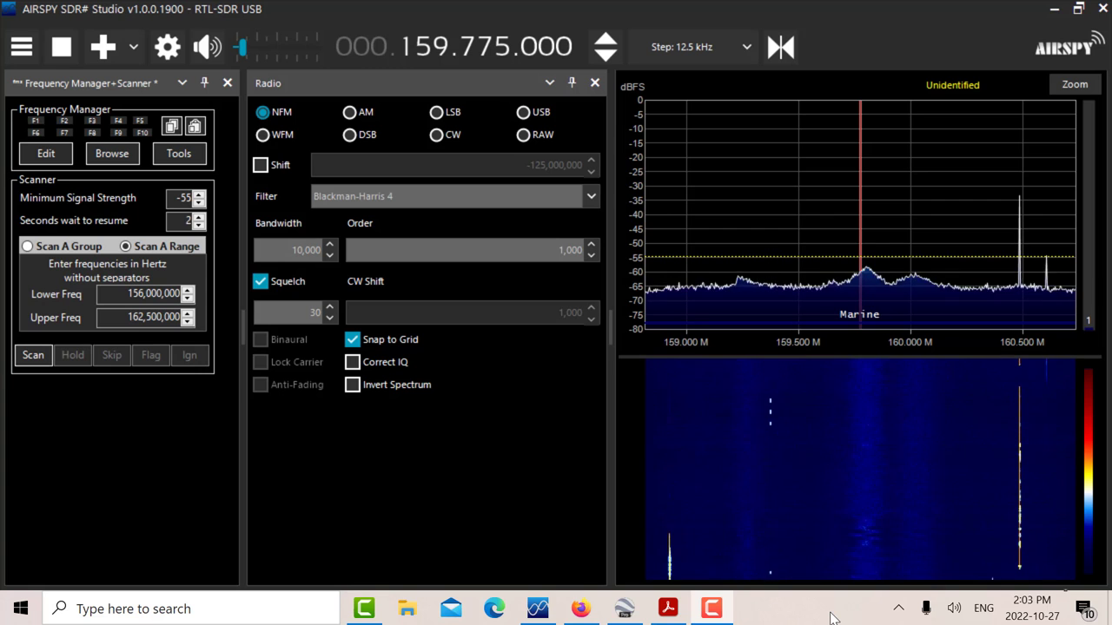
Step: Bring the Airspy downloads page forward in Firefox and scroll through it
click(575, 612)
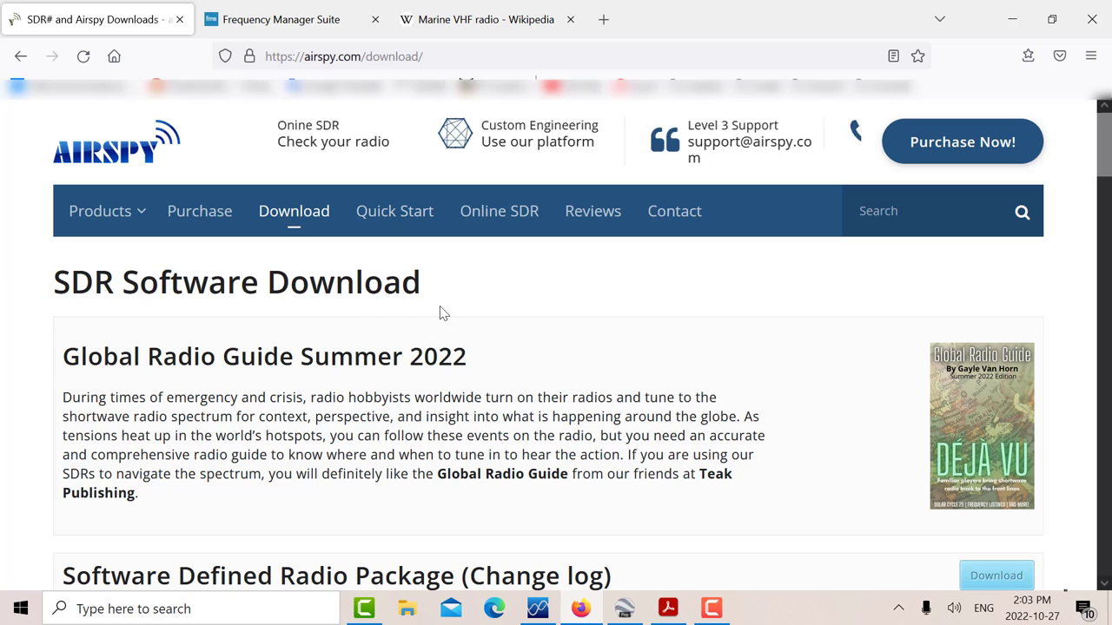
scroll(419, 327, down, 1)
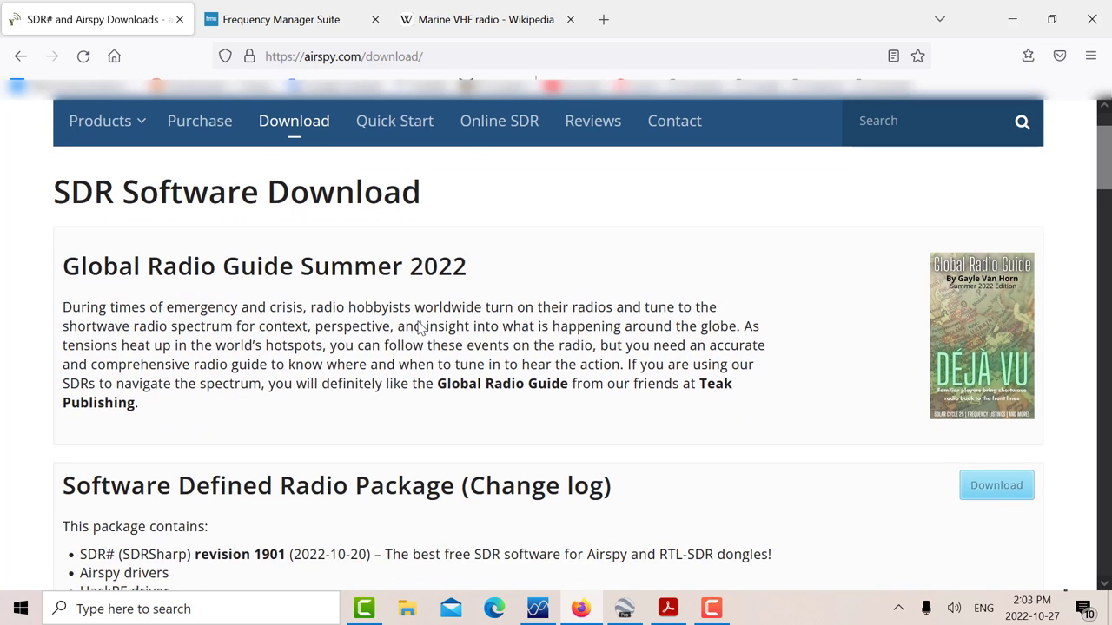
scroll(420, 323, down, 1)
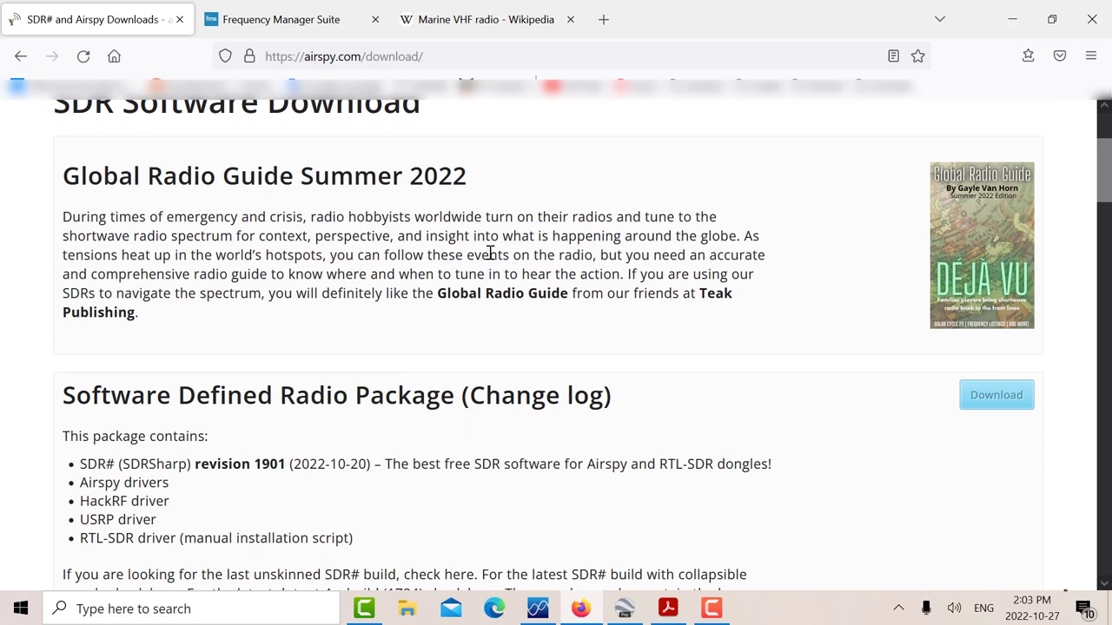
scroll(491, 252, up, 2)
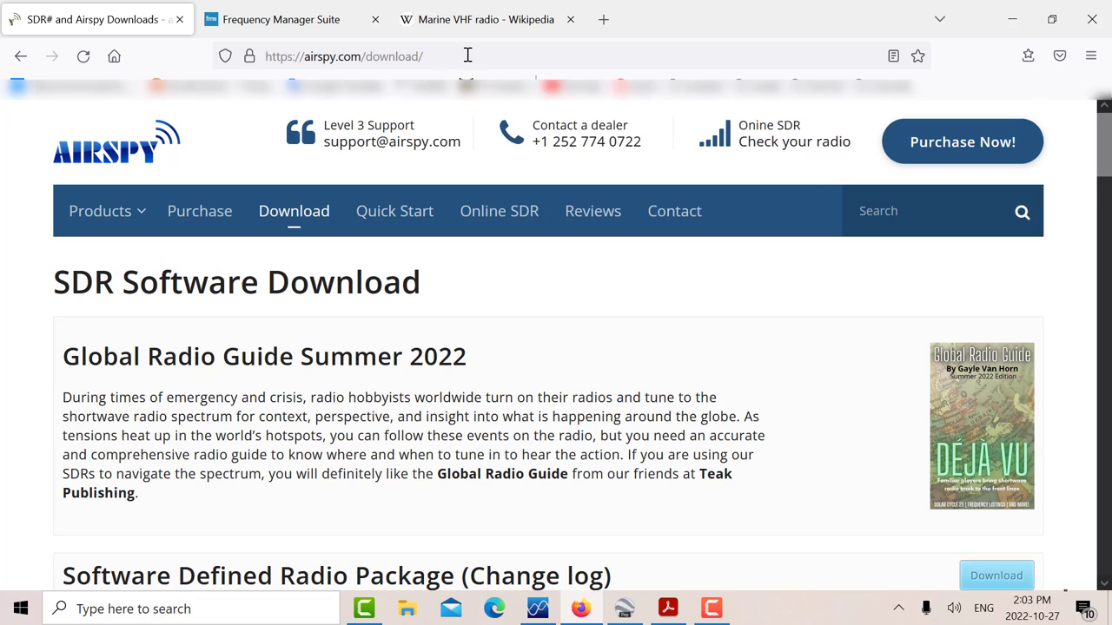
scroll(529, 334, down, 3)
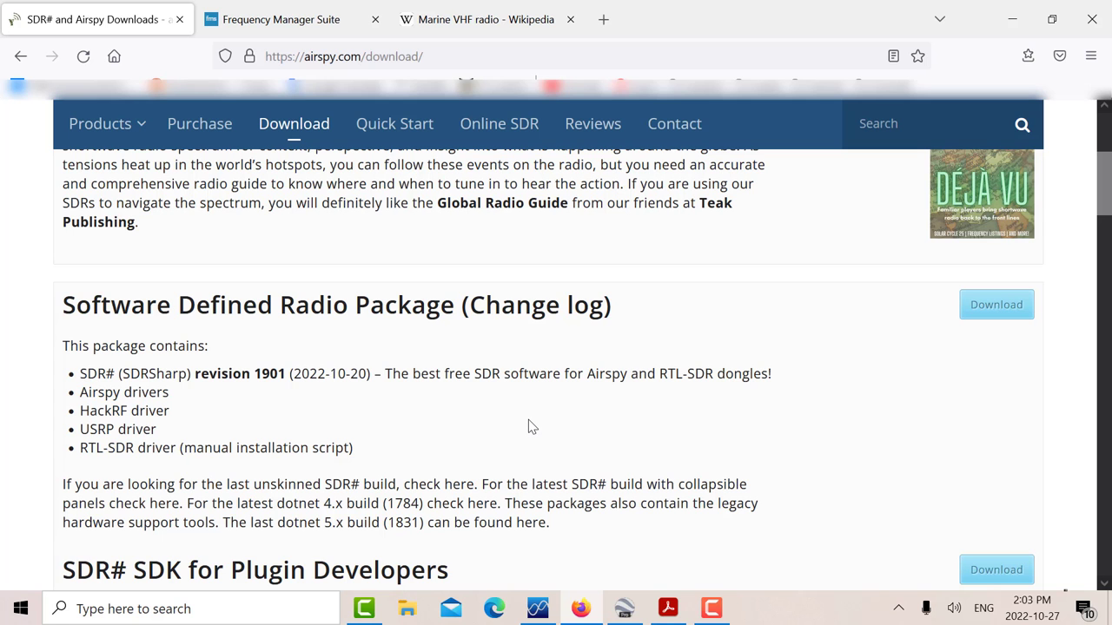
Step: Scroll to 'Cool SDR stuff', open the Frequency Manager Suite site, then switch to the sdr# folder
scroll(528, 419, down, 15)
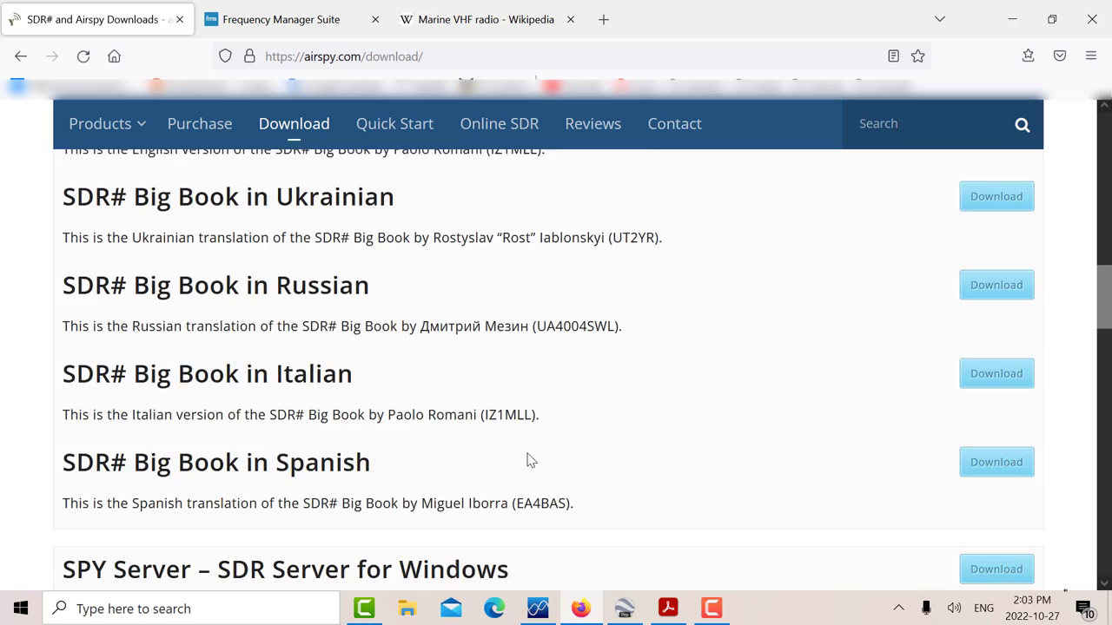
scroll(532, 461, down, 15)
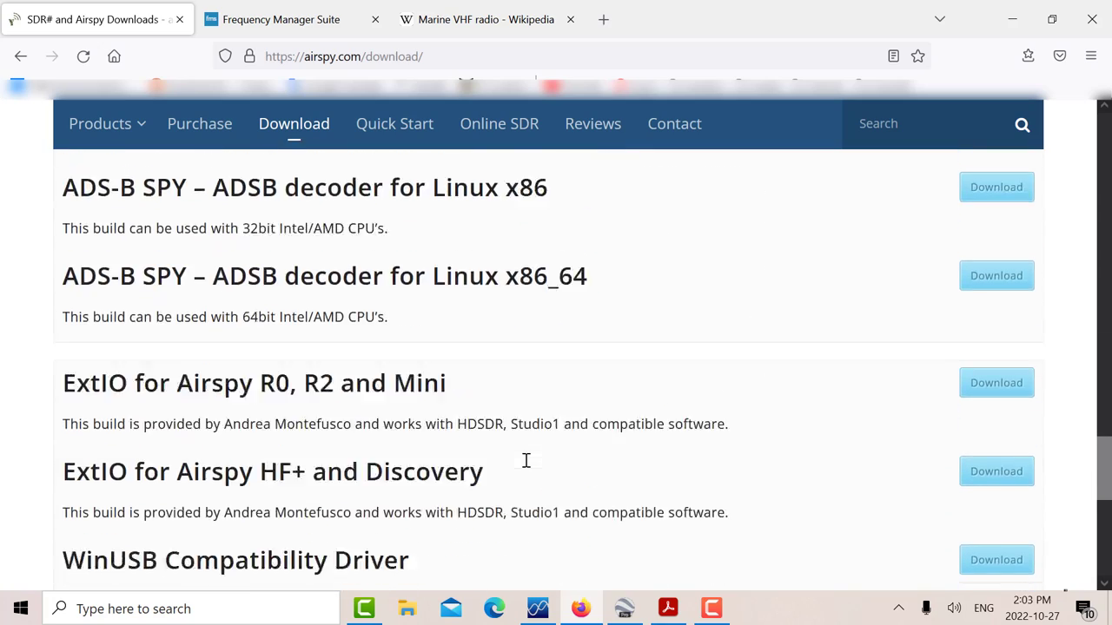
scroll(526, 461, down, 6)
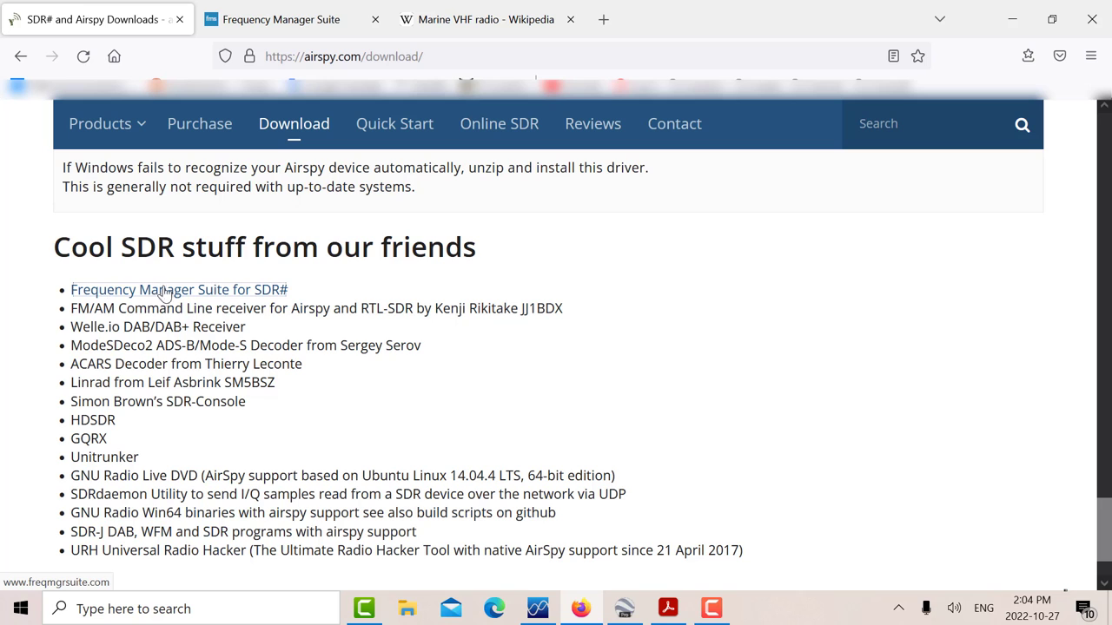
click(288, 21)
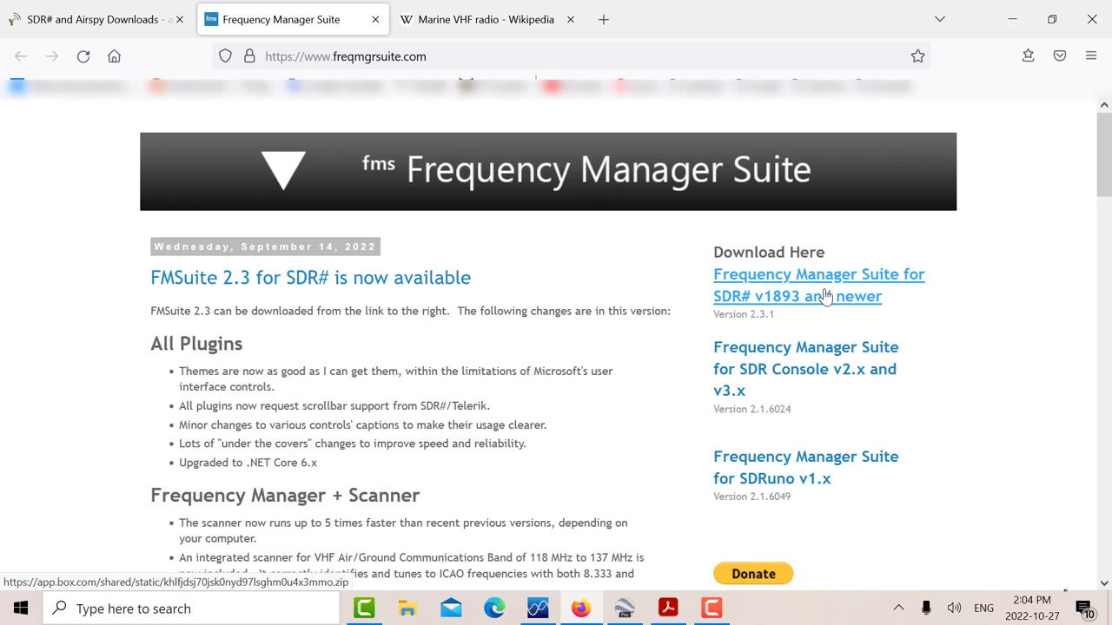
key(alt+Tab)
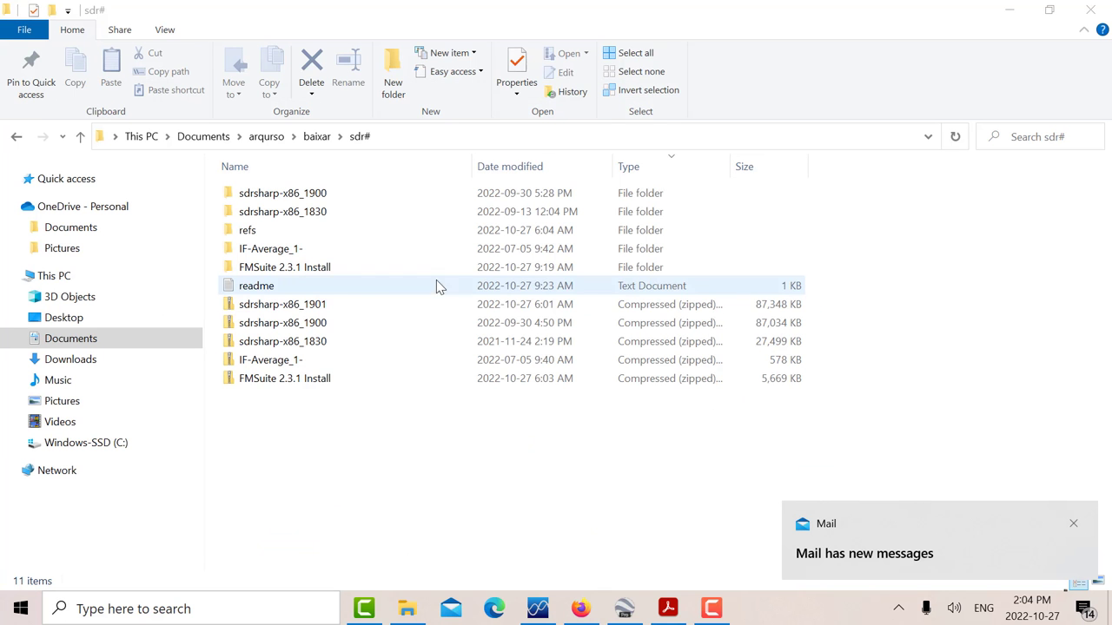
Step: Dismiss the mail toast, browse FMSuite 2.3.1 down to FMSuite.Documentation, then minimize Explorer
click(1075, 525)
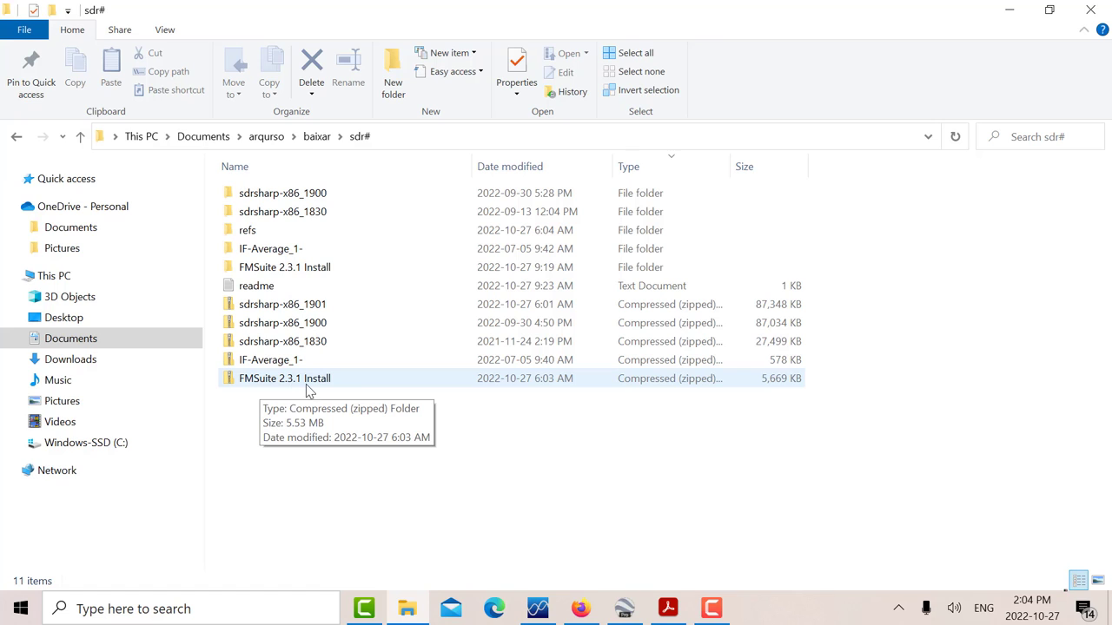
double_click(229, 272)
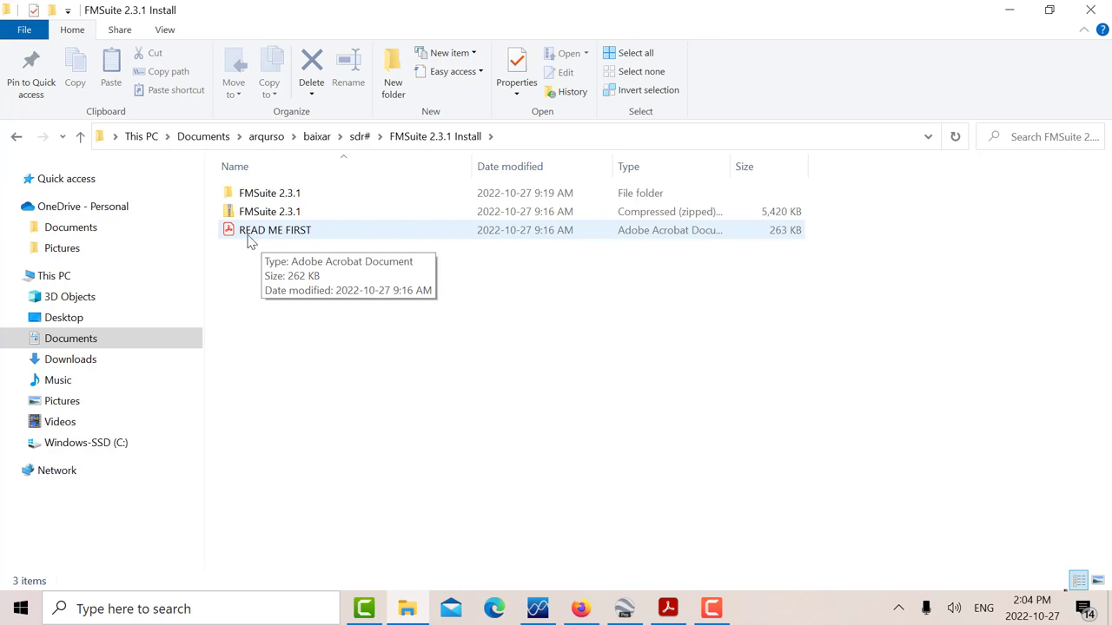
double_click(232, 197)
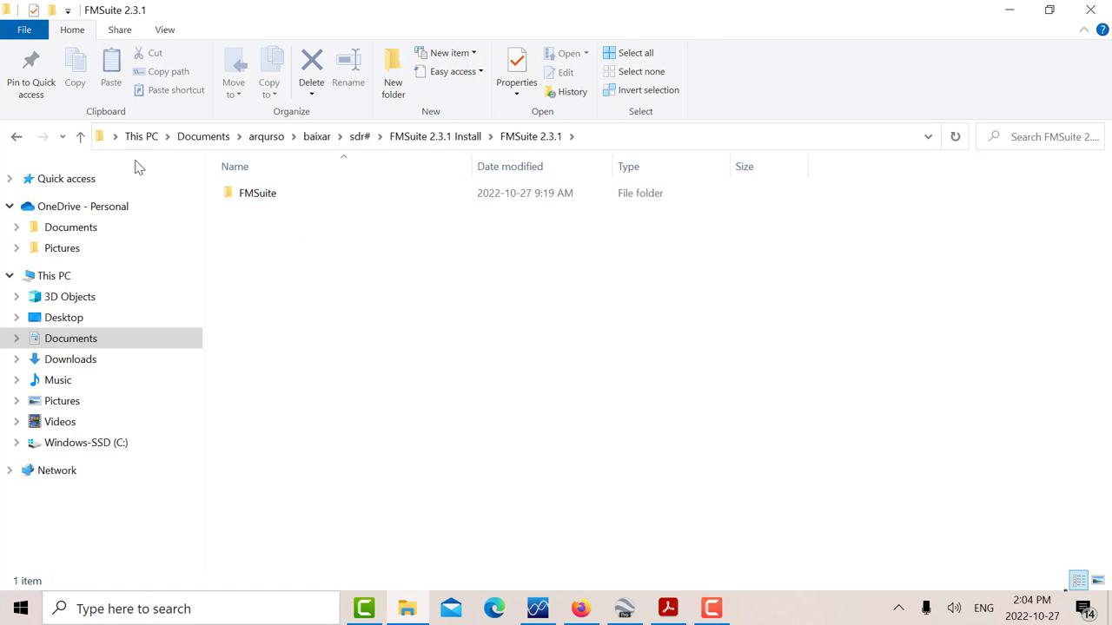
click(79, 137)
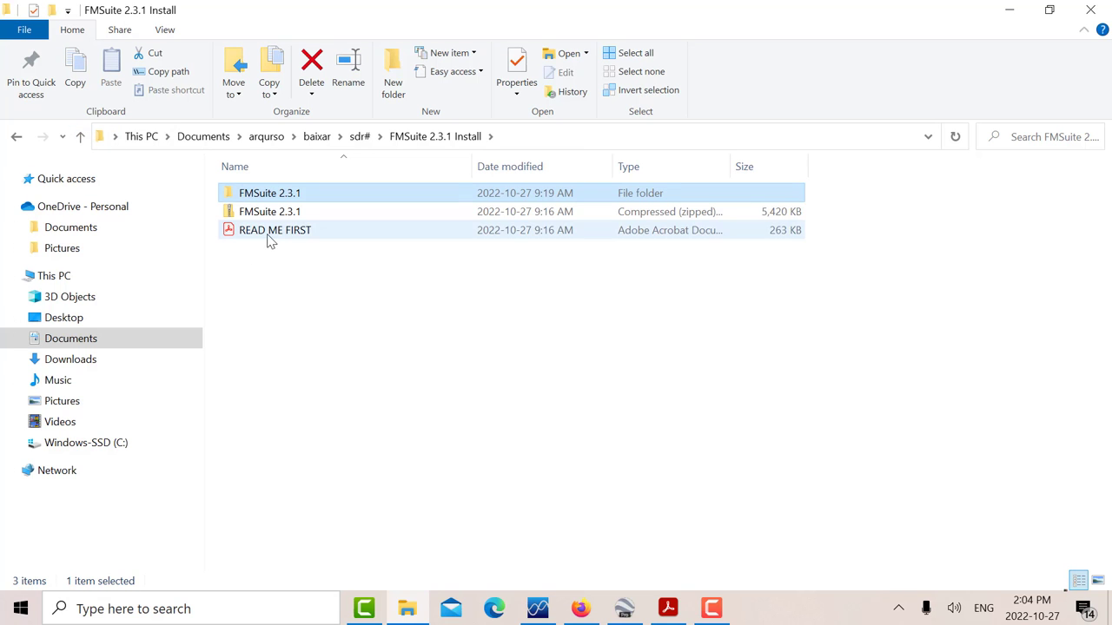
double_click(227, 198)
double_click(229, 195)
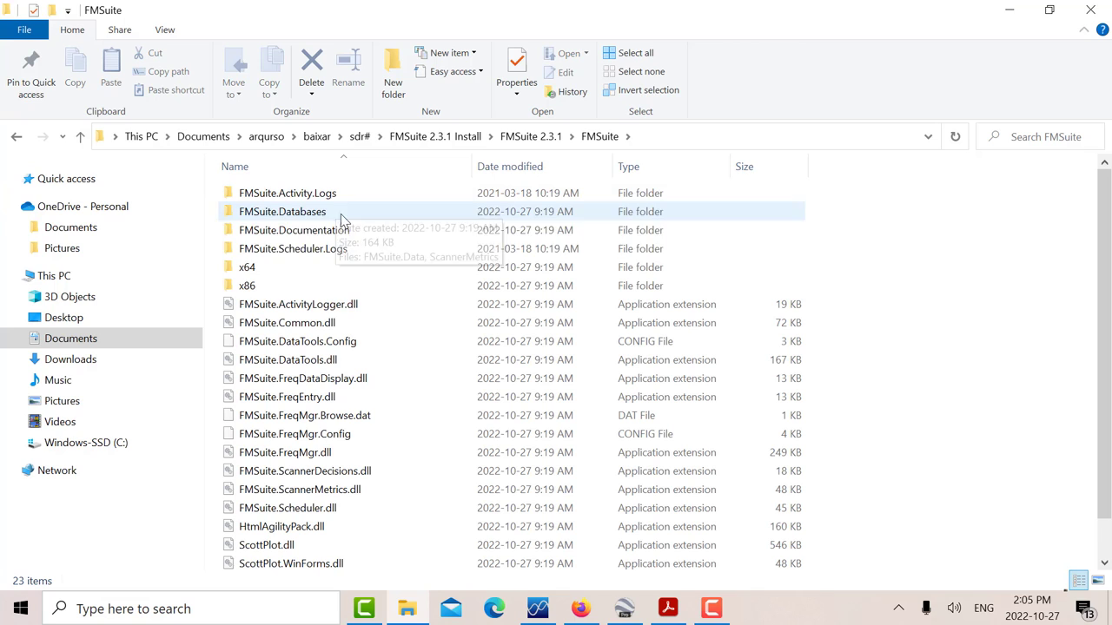
double_click(228, 230)
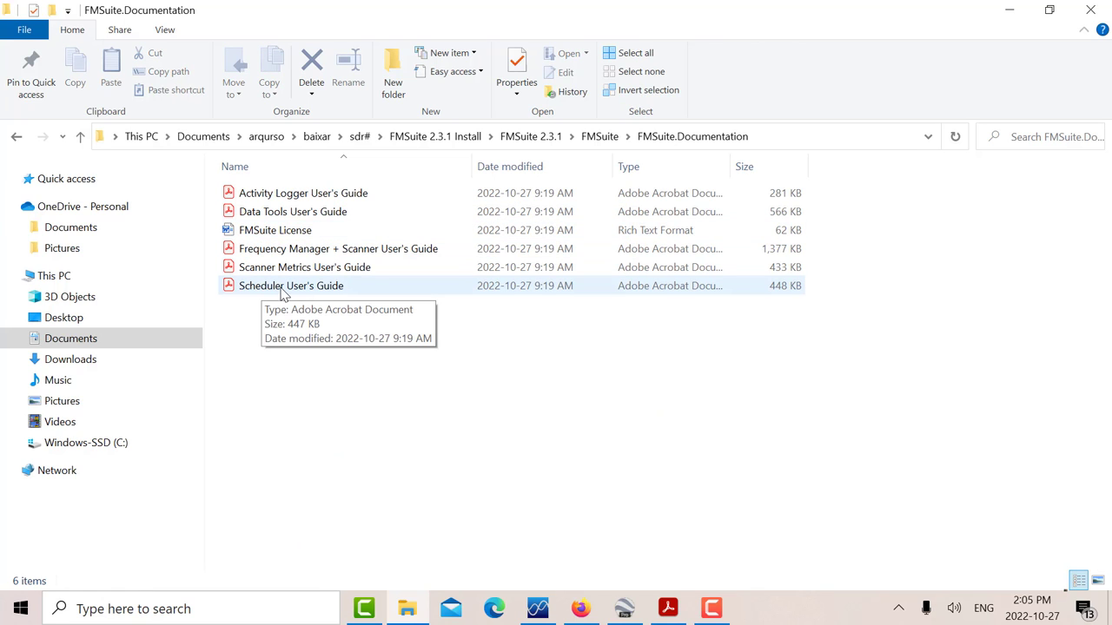
click(1009, 10)
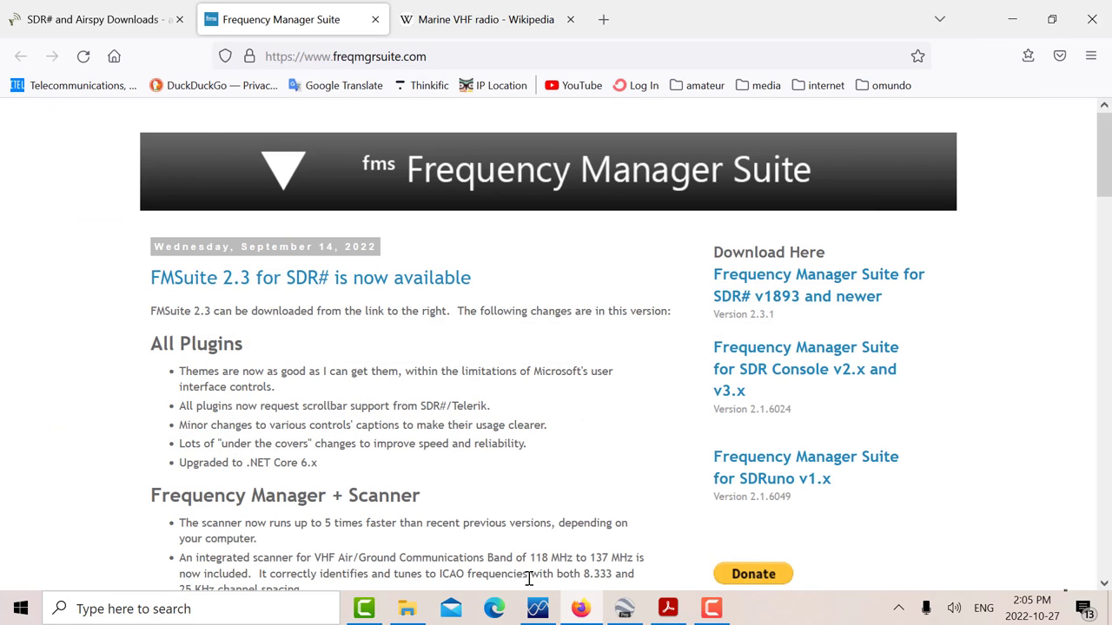
Step: Return to SDR# and reopen the Frequency Manager+Scanner panel from the plugin list
click(538, 608)
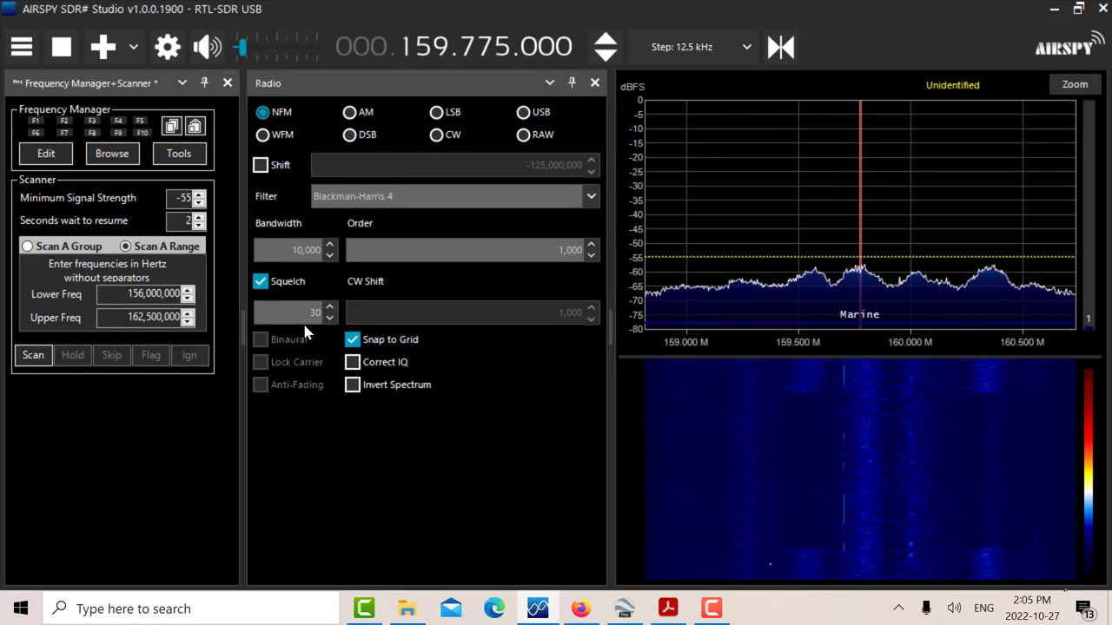
click(226, 83)
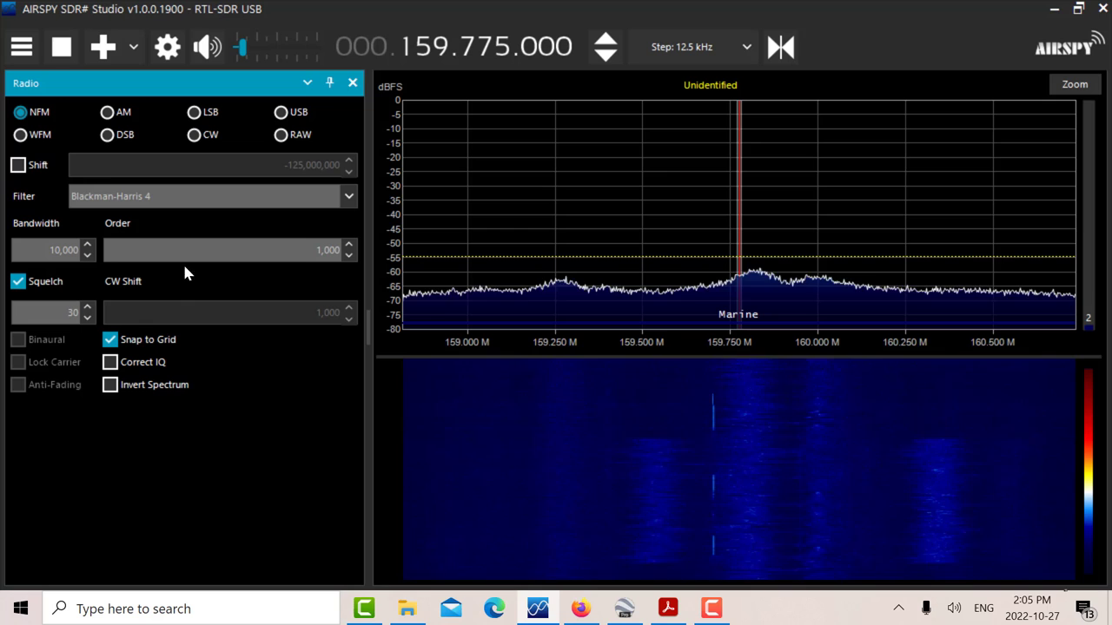
click(21, 49)
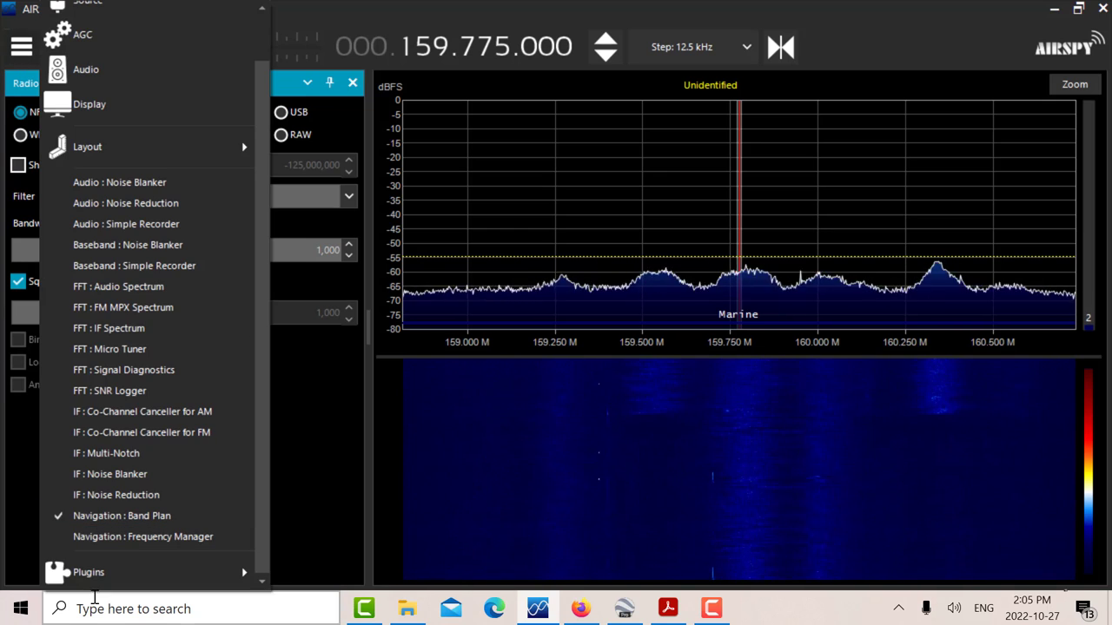
mouse_move(135, 575)
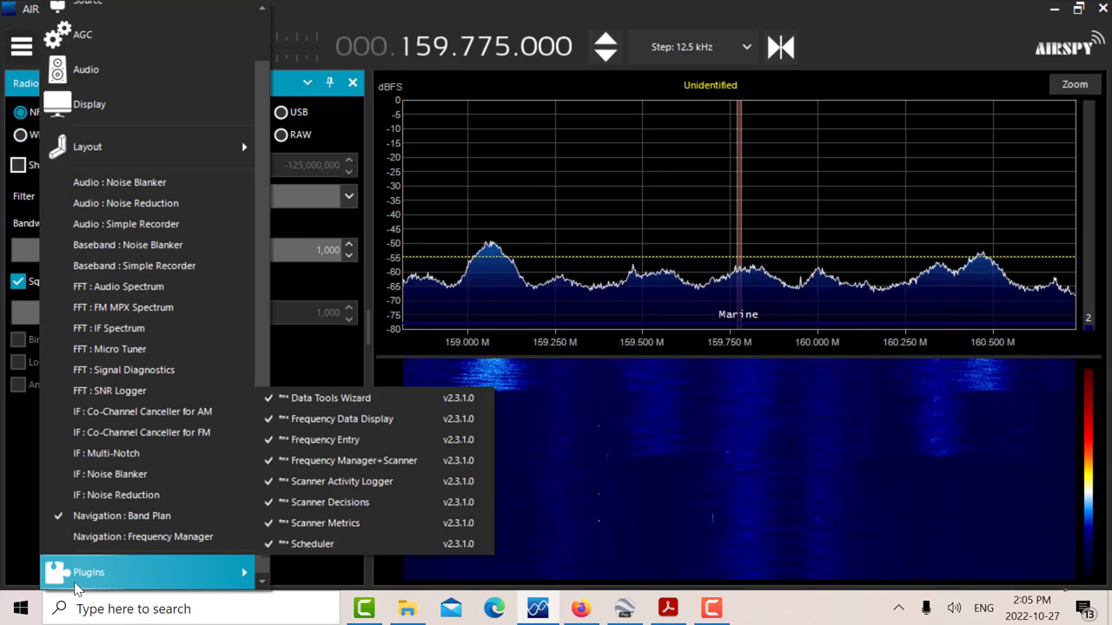
click(345, 461)
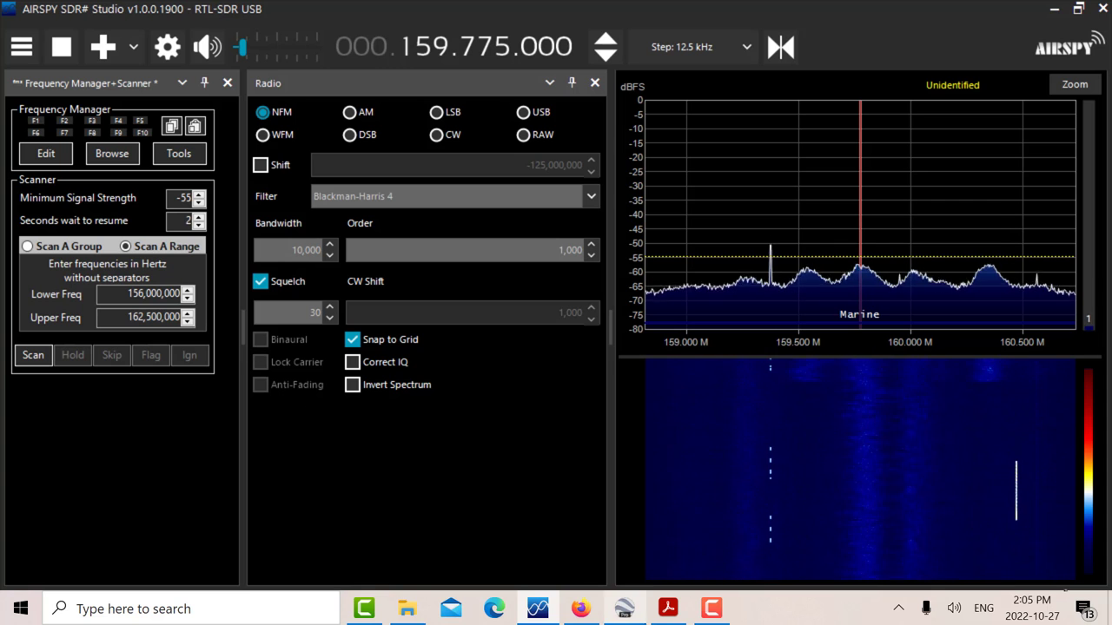
click(583, 607)
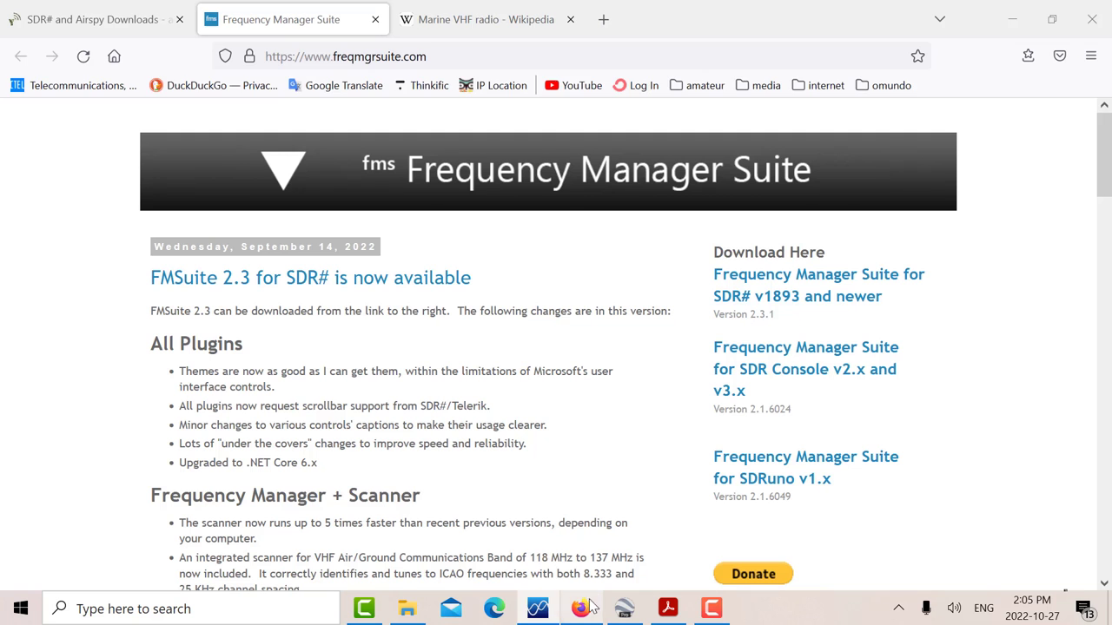
click(497, 26)
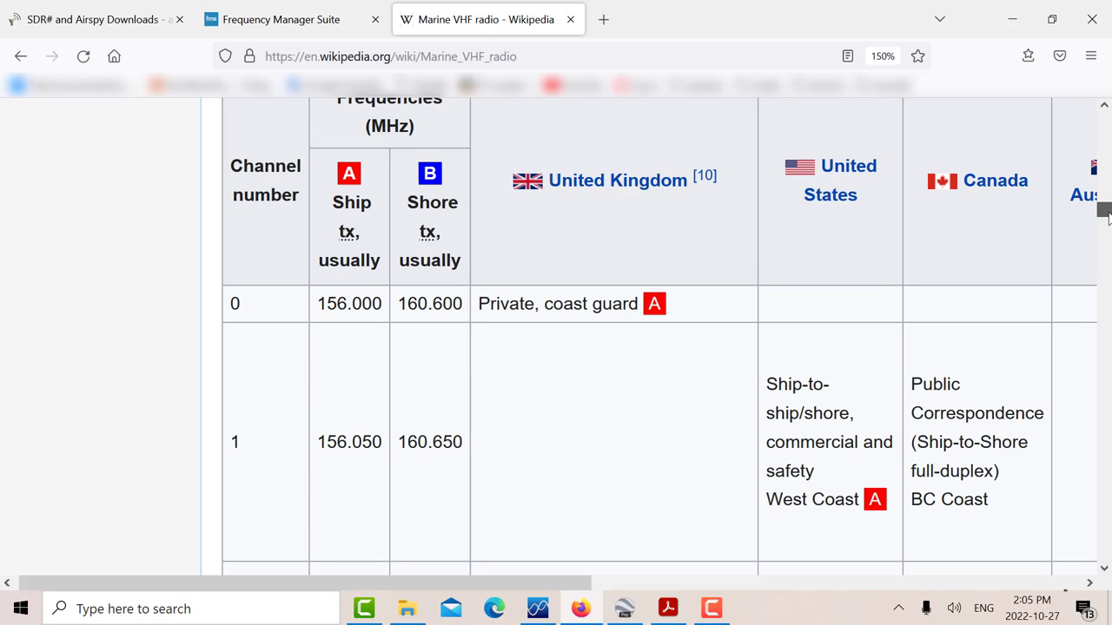
drag(1108, 217, 1108, 219)
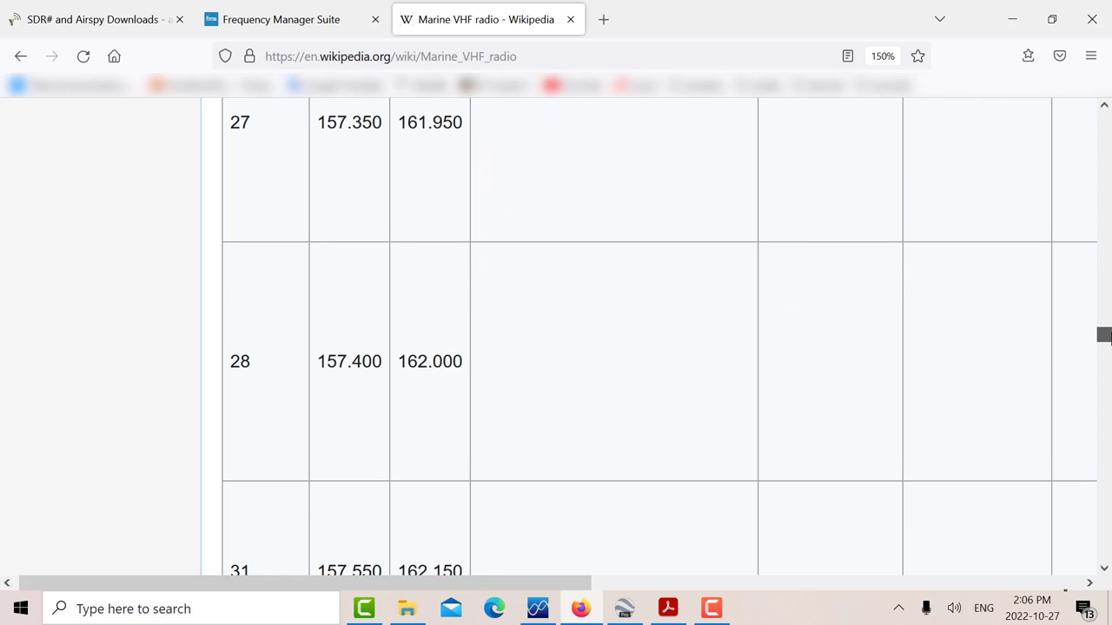
drag(1106, 337, 1106, 351)
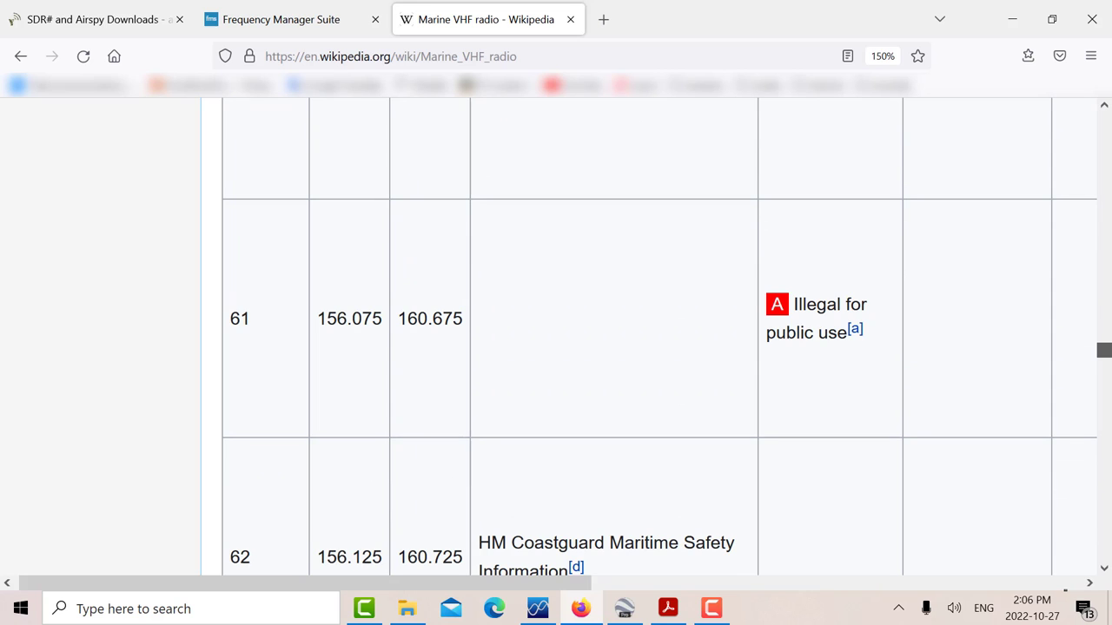
drag(1106, 351, 1096, 482)
scroll(1097, 494, up, 1)
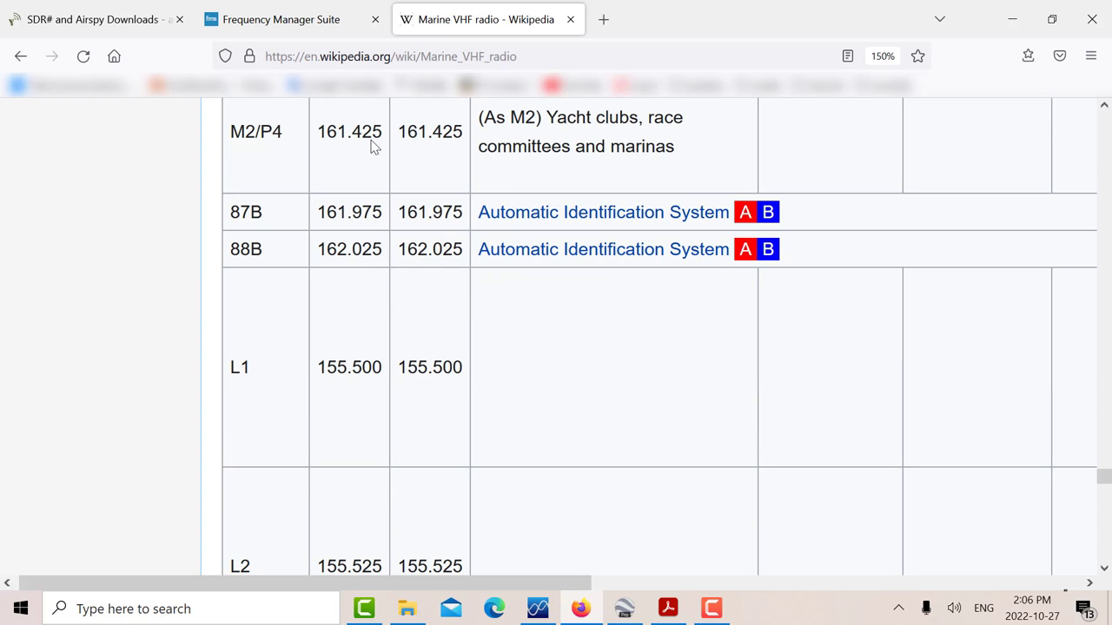
click(538, 608)
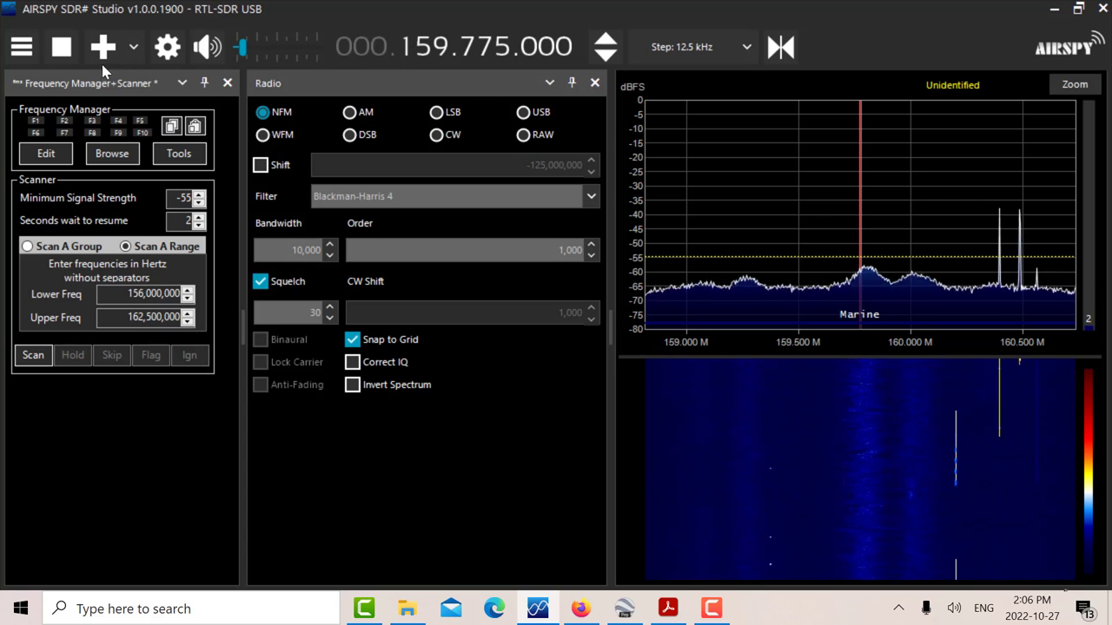
click(165, 45)
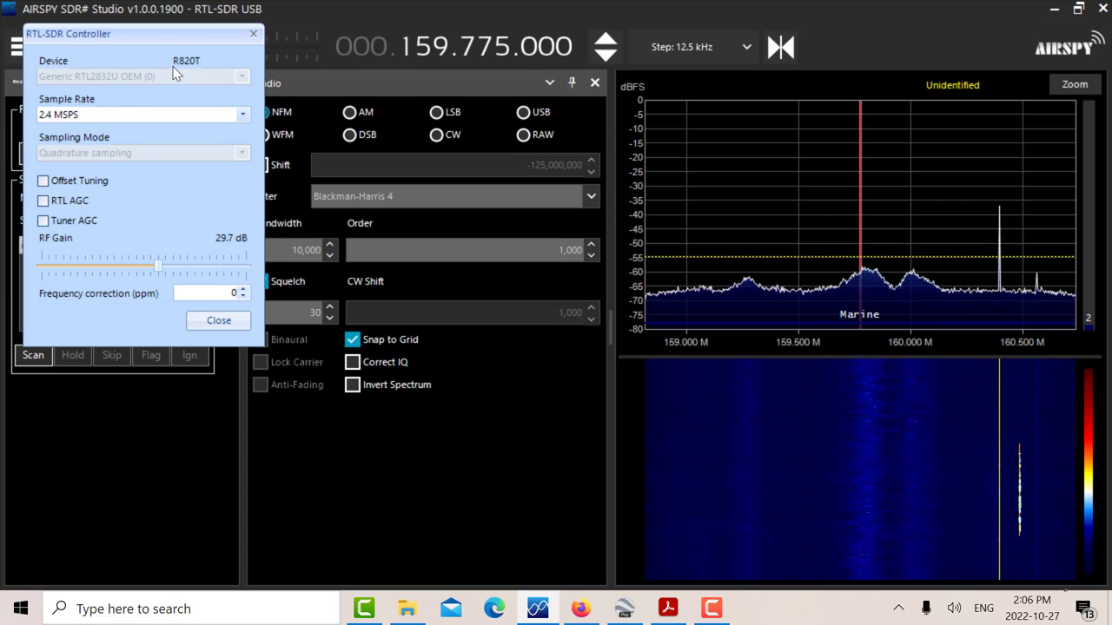
click(220, 319)
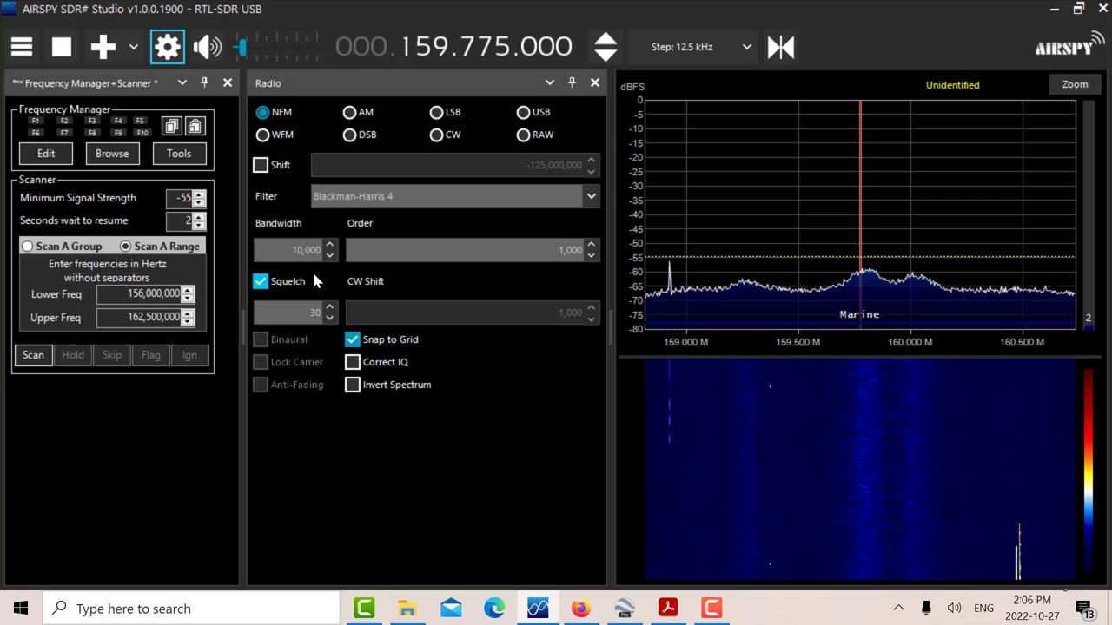
mouse_move(873, 220)
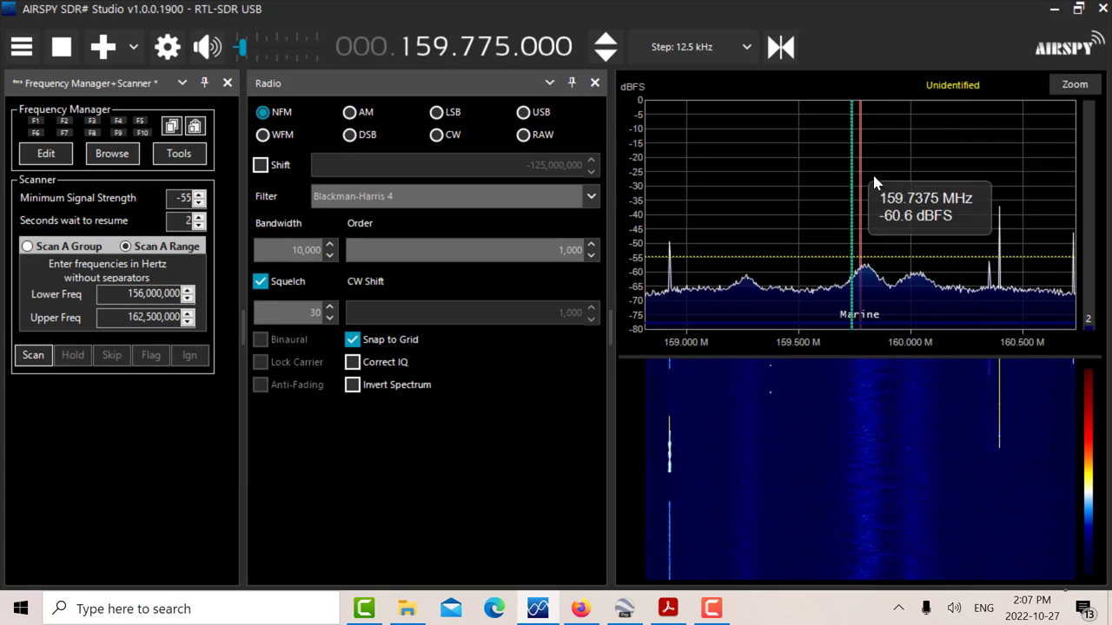
Step: Start the marine-band scan and unmute the audio, raising the volume
click(32, 356)
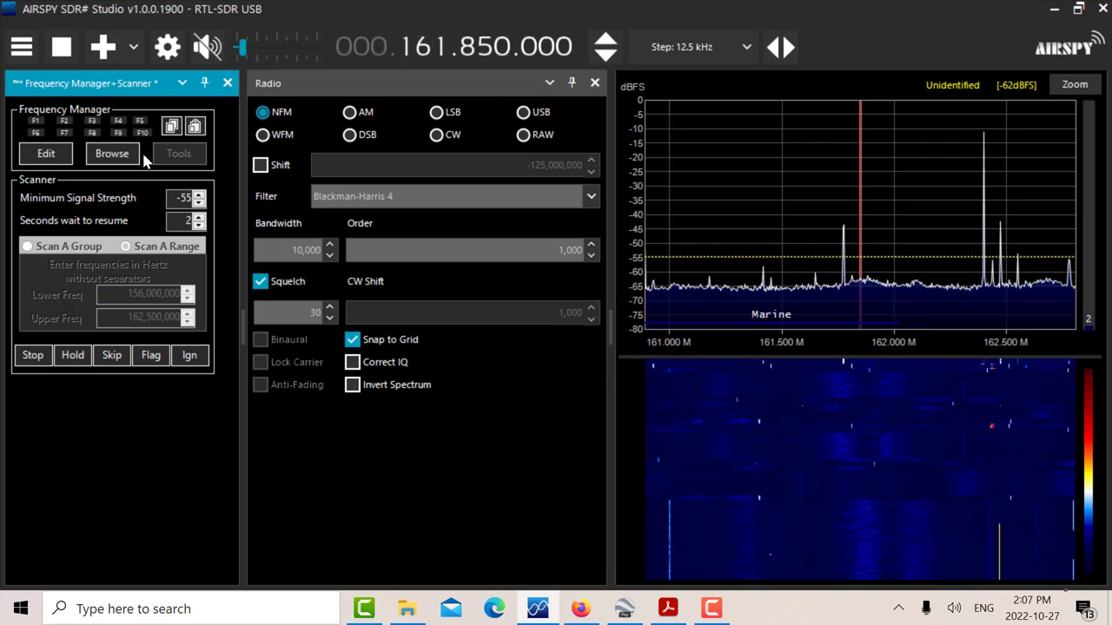
drag(243, 46, 251, 53)
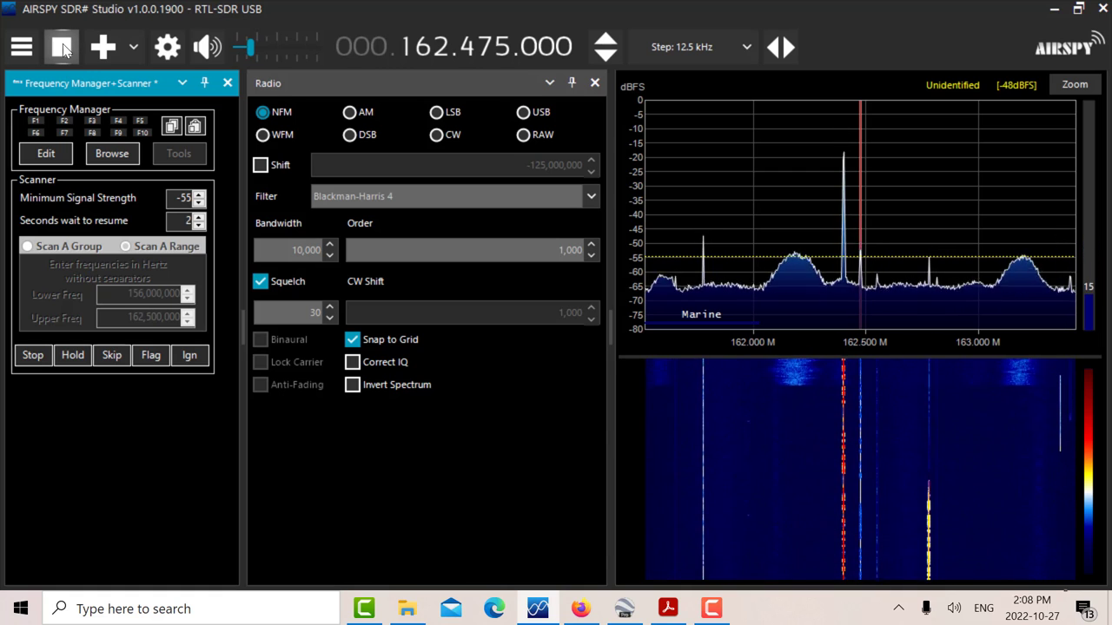
Step: Stop both the radio and the scanner ahead of changing the range
click(63, 49)
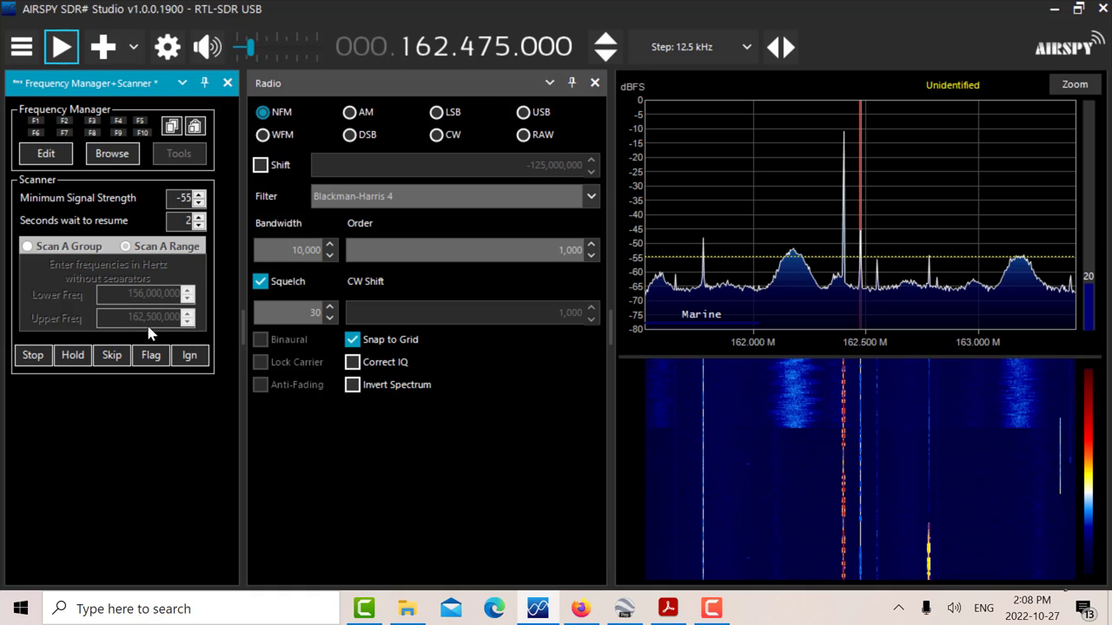
click(34, 356)
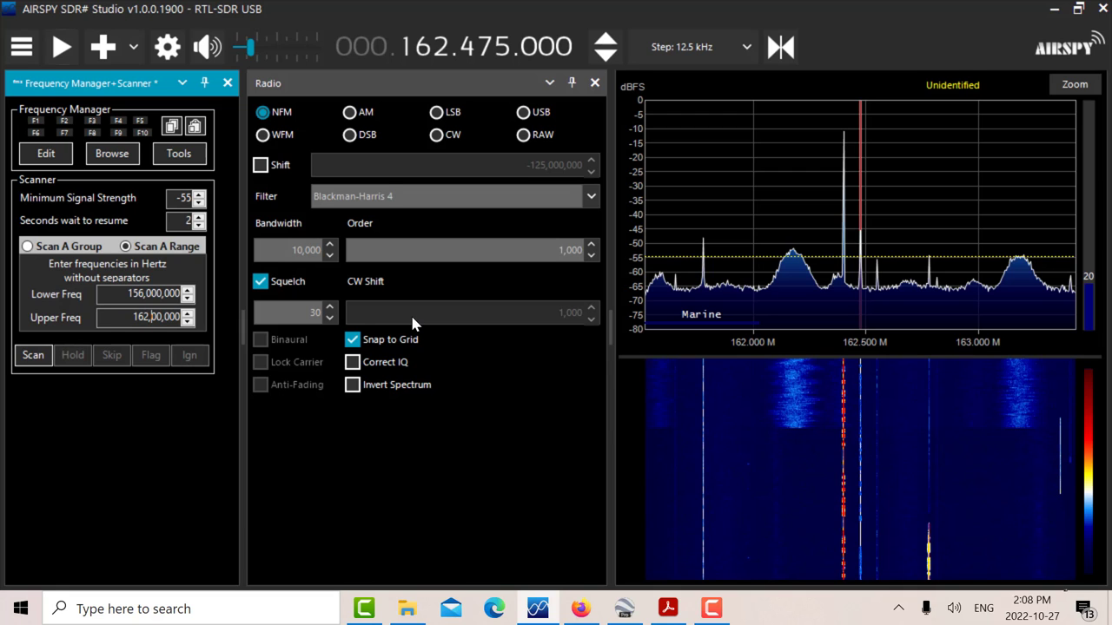
Step: Run the 156–162 MHz scan and stop it once it settles on 161.775 MHz
click(33, 355)
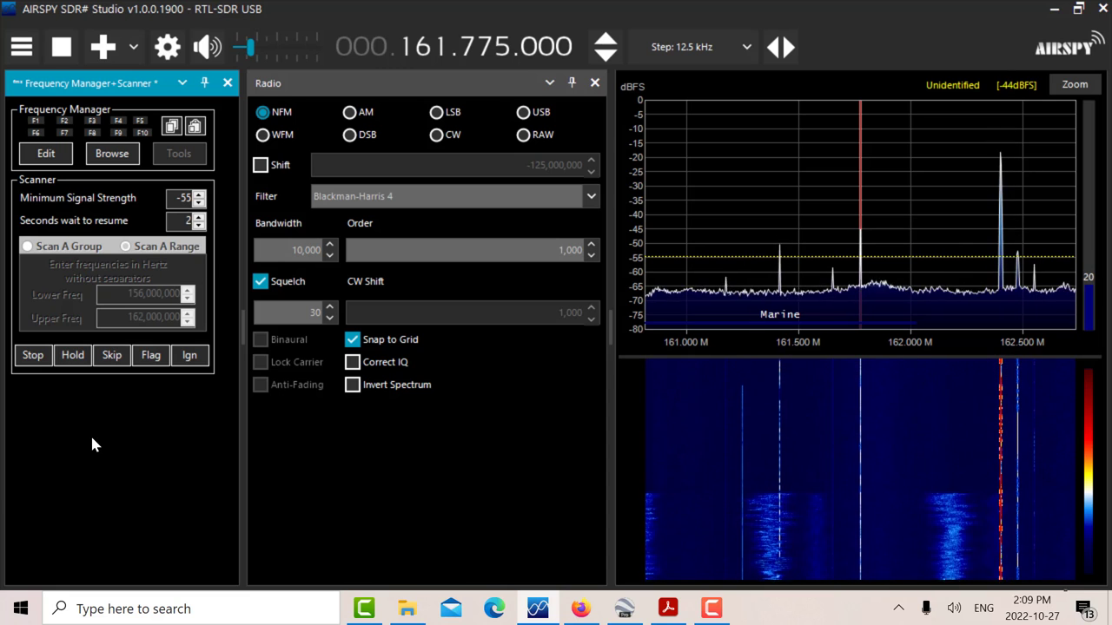
click(33, 356)
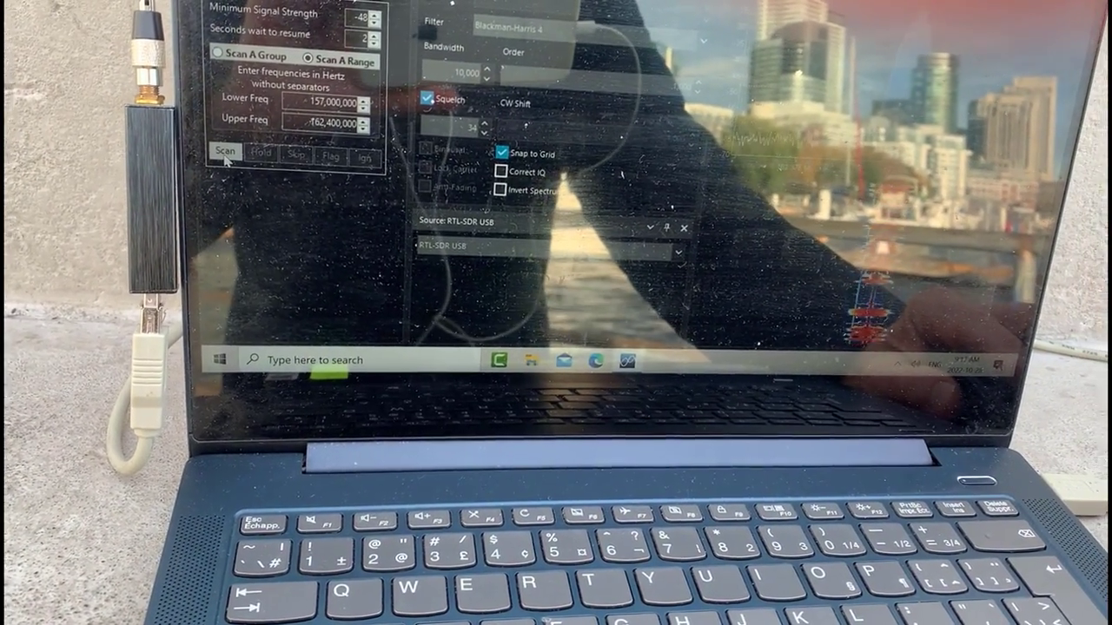
Step: Scan 157–162.4 MHz with volume raised to about 32 dB, restarting the scan once
click(225, 153)
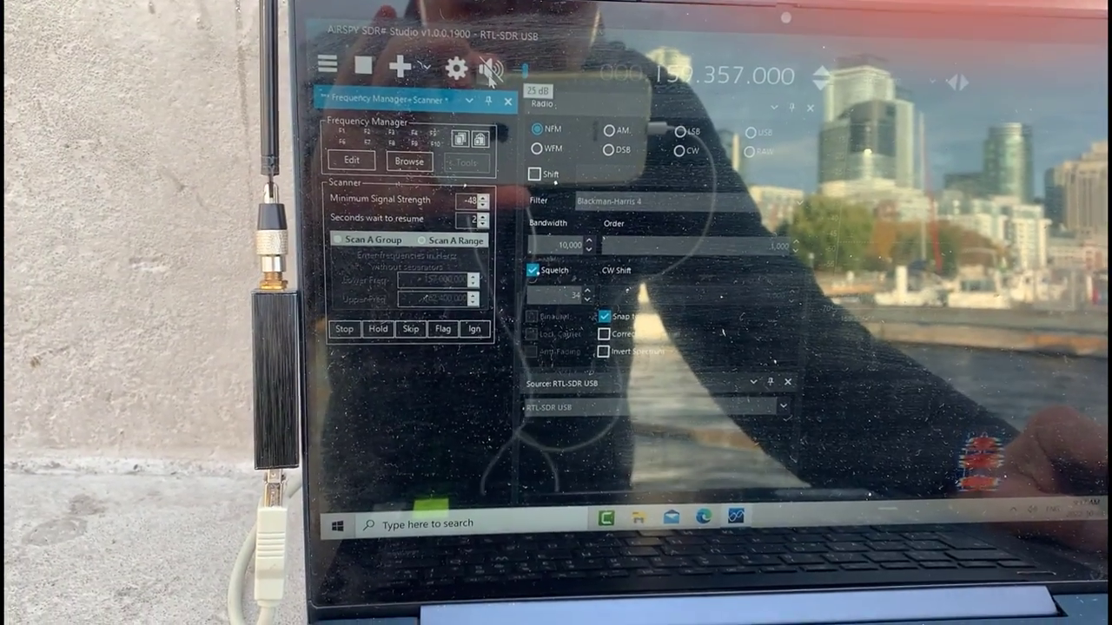
drag(491, 74, 539, 74)
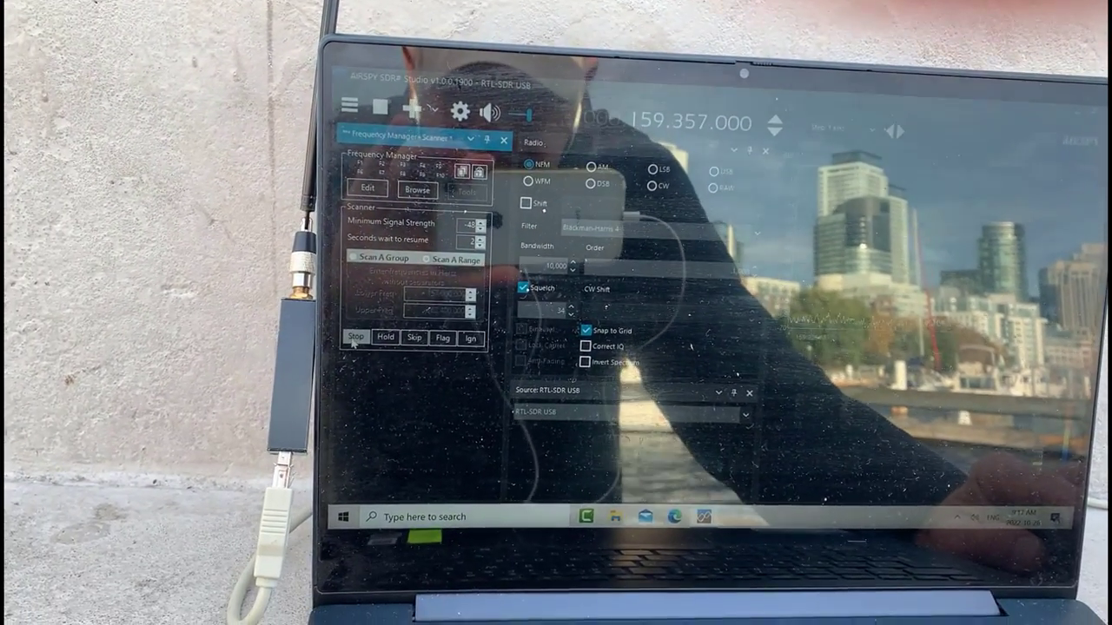
click(355, 339)
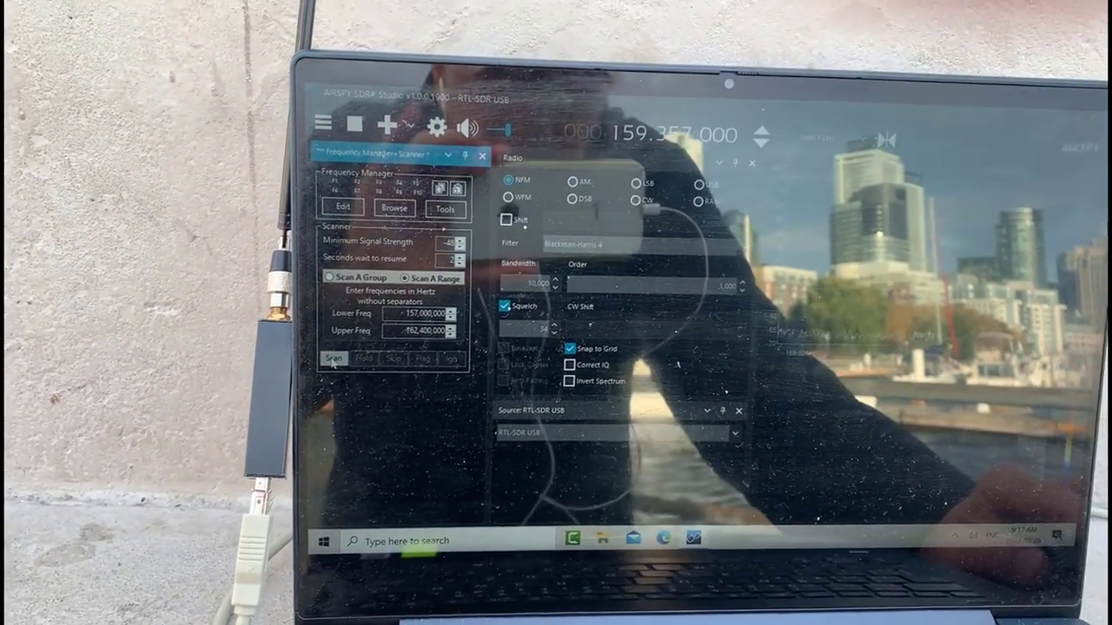
click(370, 338)
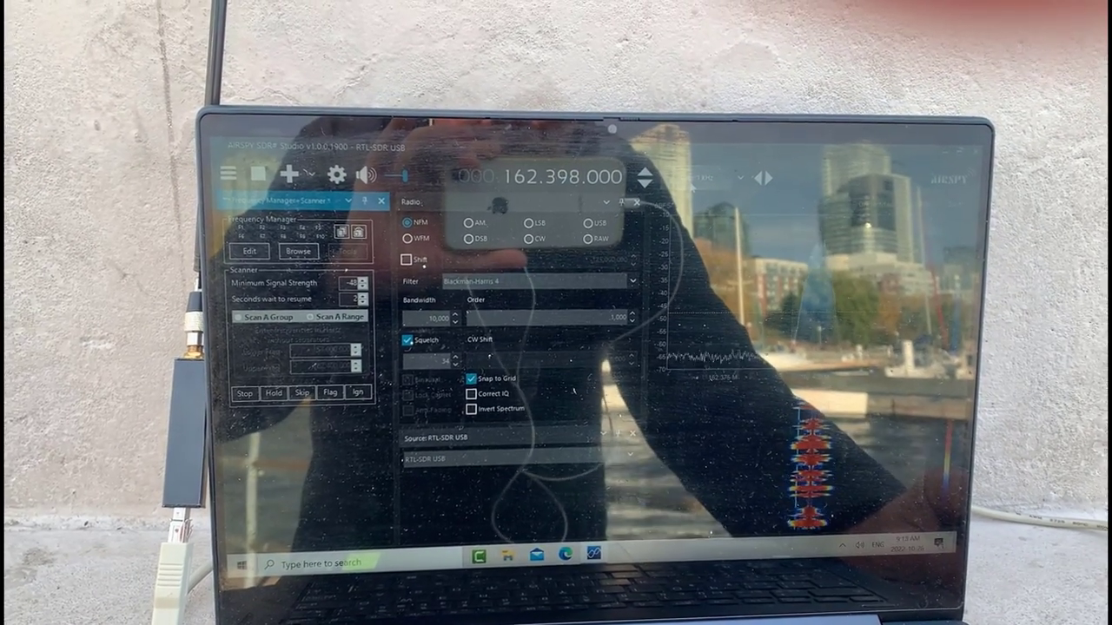
Step: Tune up 1 kHz to 162.399 MHz and stop the radio
scroll(692, 182, up, 1)
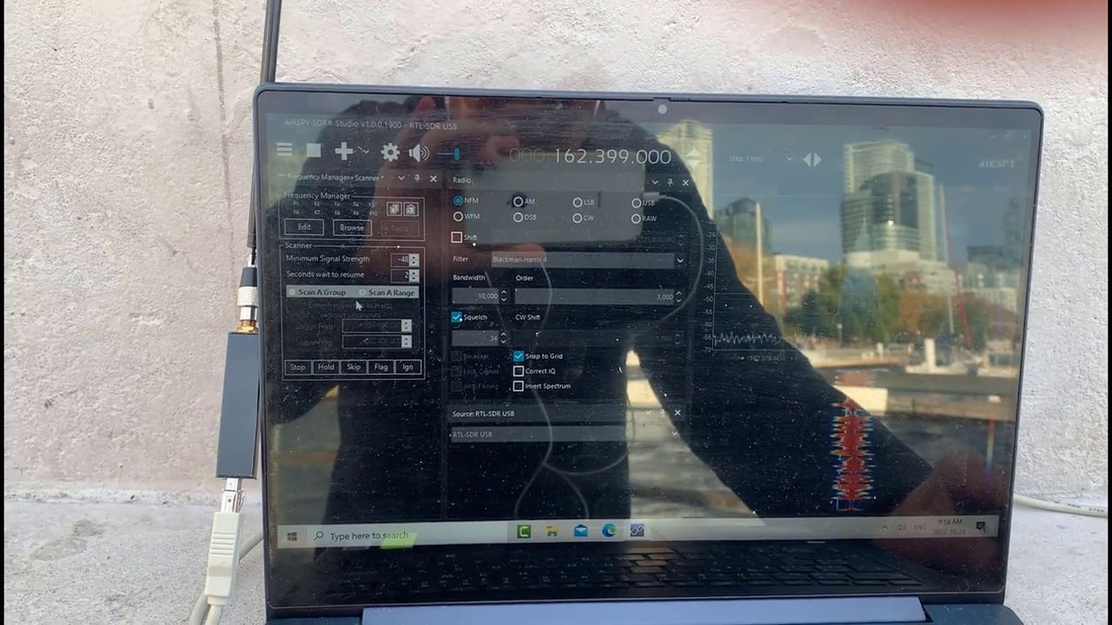
click(328, 160)
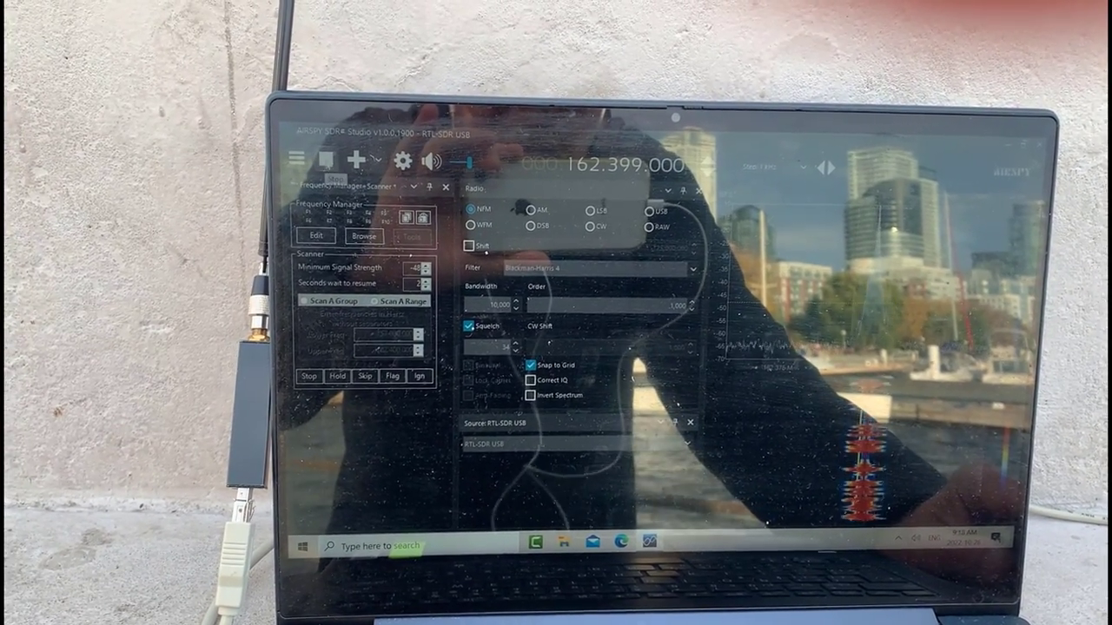